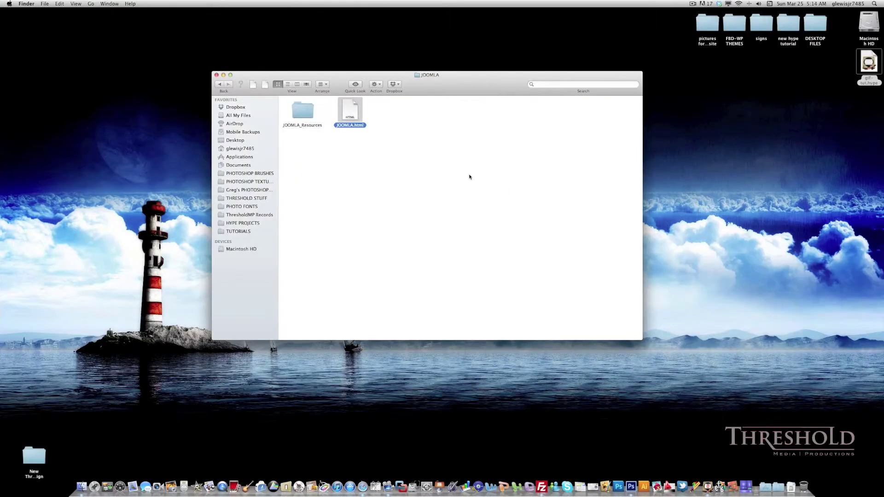
- Open JOOMLA.html from the JOOMLA folder in Safari to play the animated banner
{"action": "right_click", "coordinate": [351, 111]}
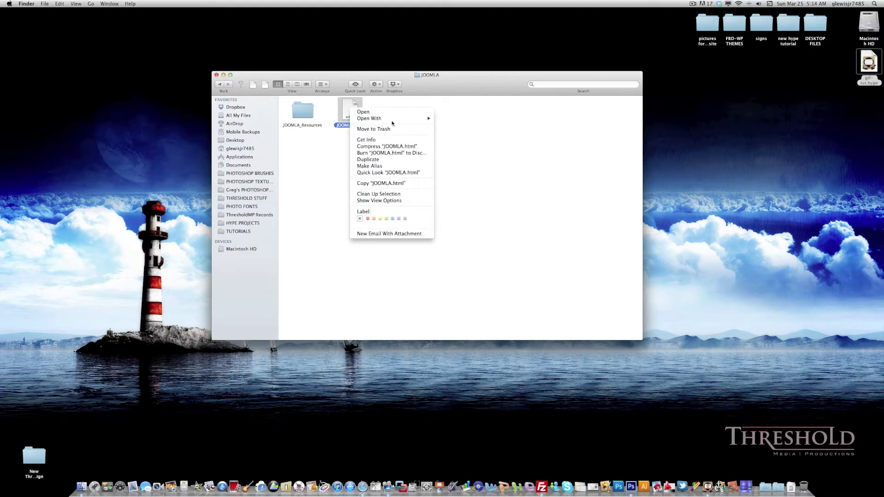
{"action": "mouse_move", "coordinate": [395, 119]}
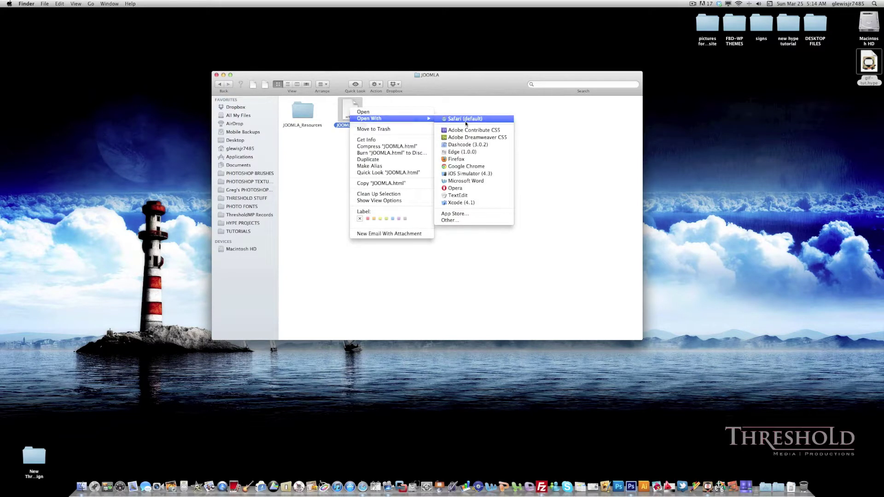
{"action": "left_click", "coordinate": [465, 121]}
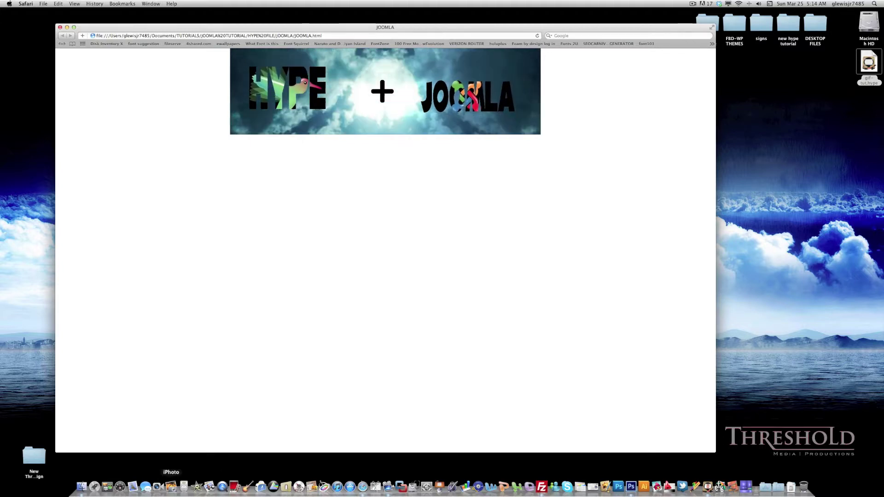
- Switch to QuickTime Player and make a screen recording of only the HYPE + JOOMLA banner area, stopping it after the animation has played
{"action": "left_click", "coordinate": [222, 487]}
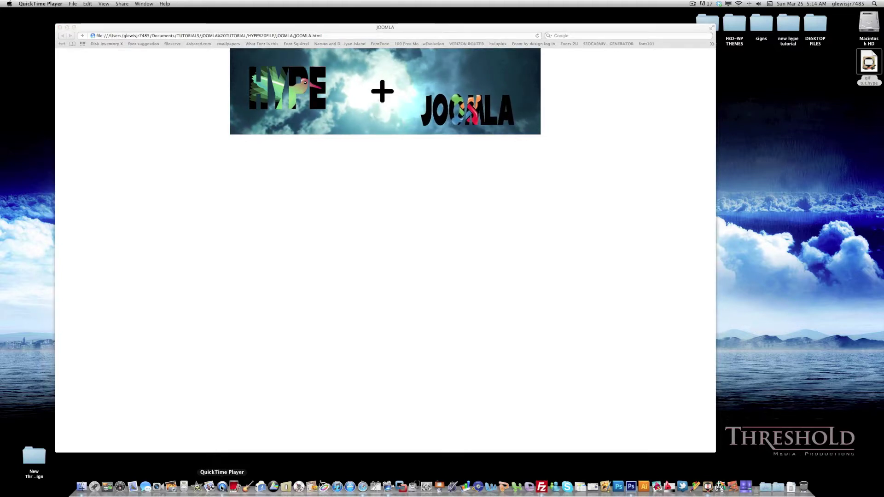
{"action": "left_click", "coordinate": [72, 4]}
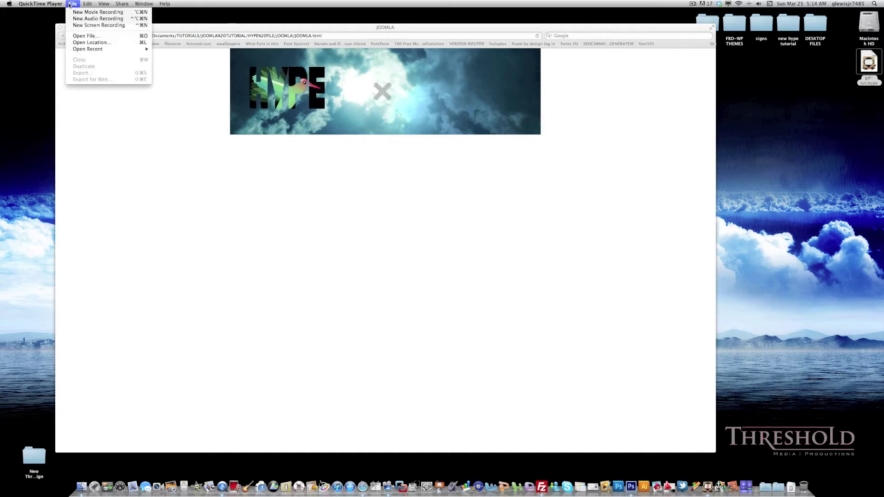
{"action": "left_click", "coordinate": [95, 25]}
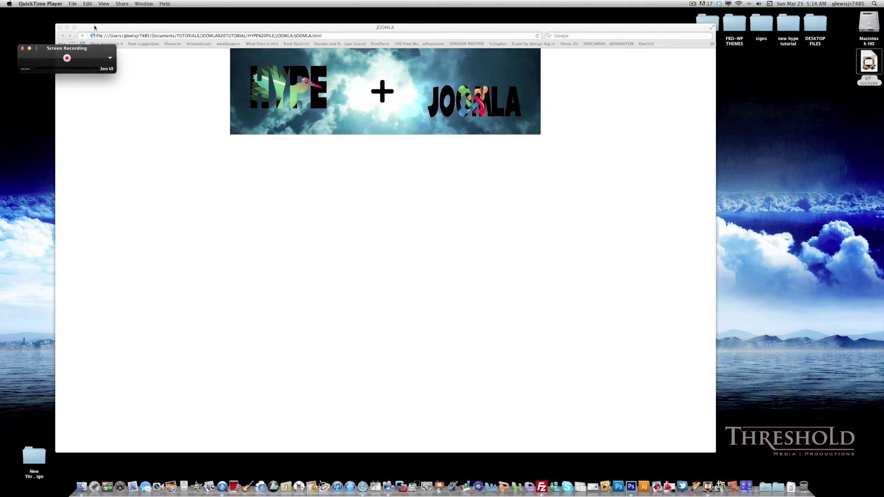
{"action": "left_click", "coordinate": [68, 59]}
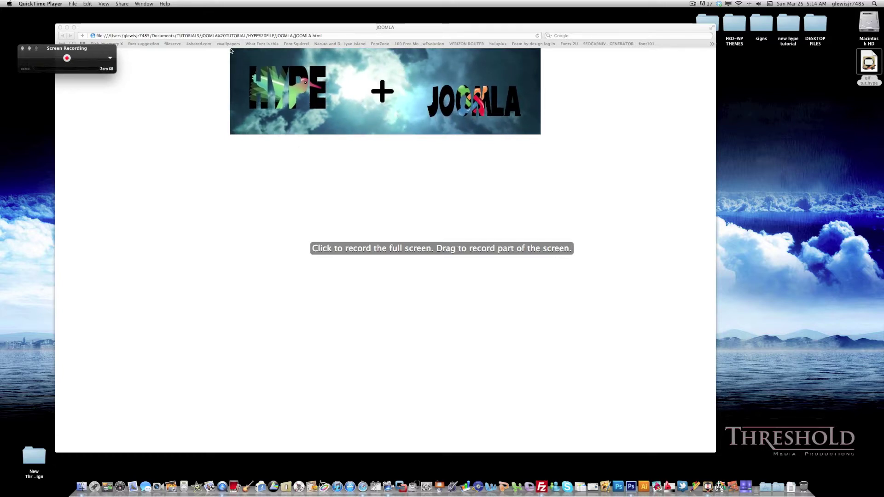
{"action": "left_click_drag", "start_coordinate": [230, 51], "coordinate": [541, 135]}
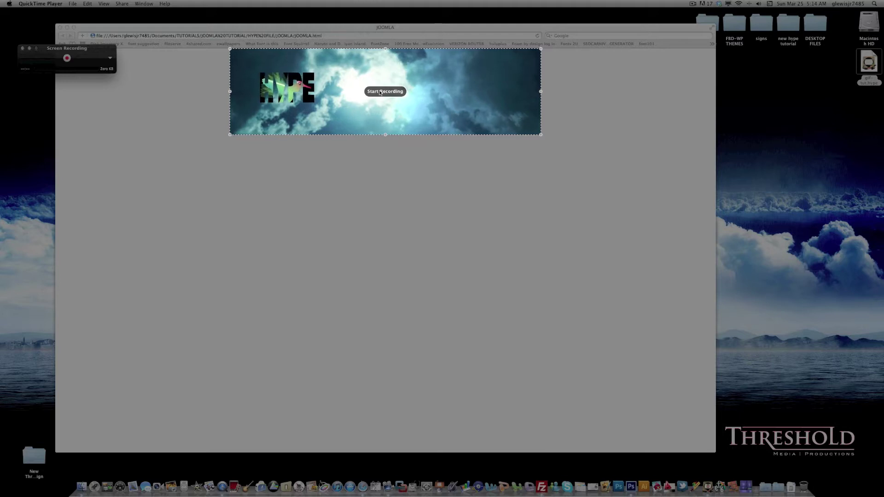
{"action": "left_click", "coordinate": [381, 92]}
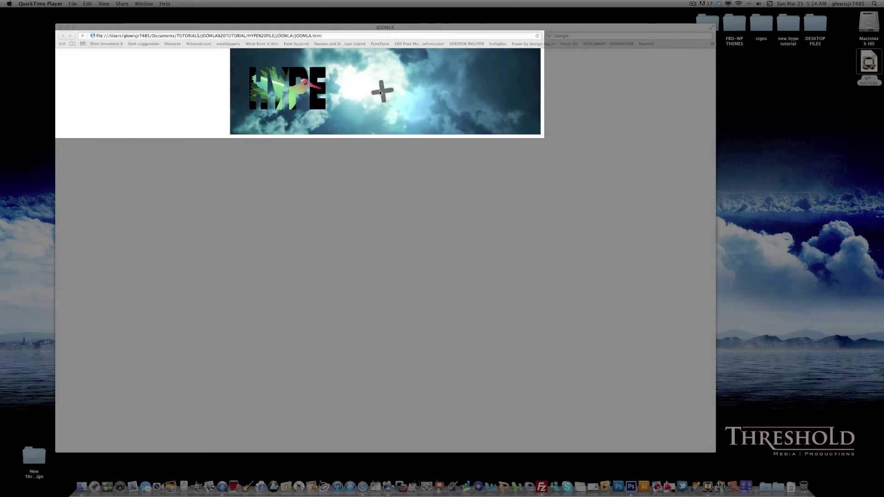
{"action": "left_click", "coordinate": [378, 182]}
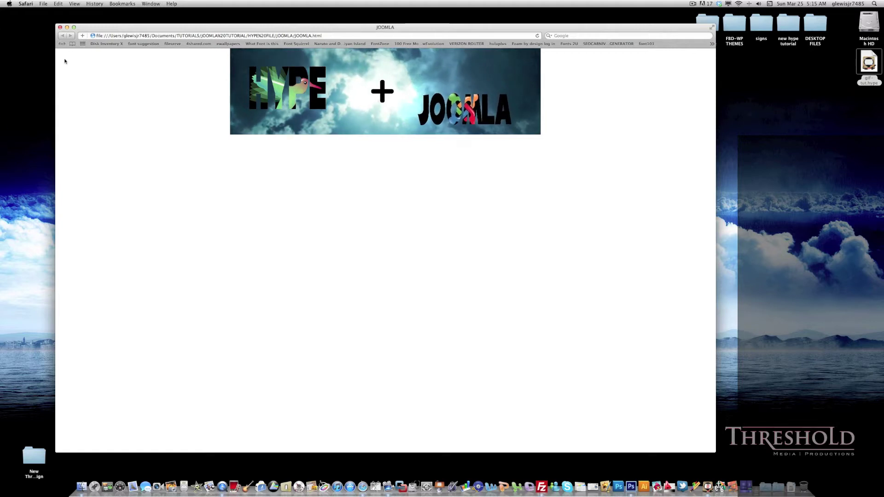
{"action": "key", "text": "ctrl+super+Escape"}
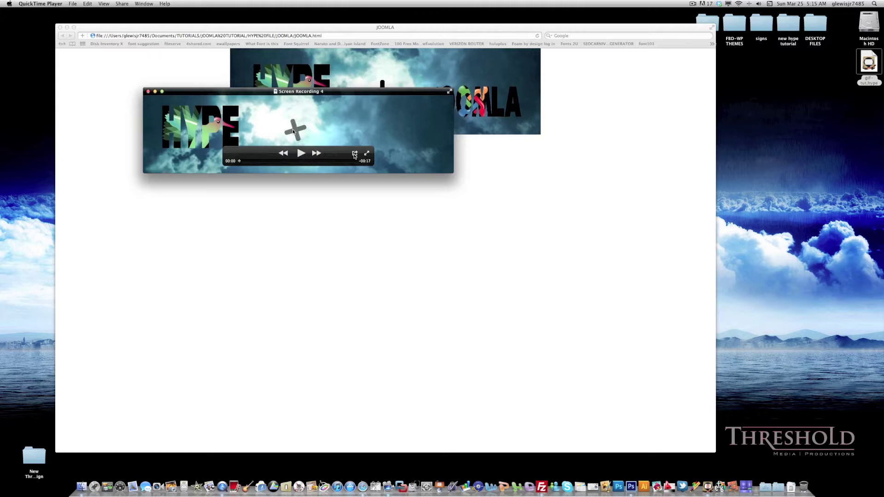
- Trim about the first 3 seconds off the start of the screen recording
{"action": "left_click", "coordinate": [356, 154]}
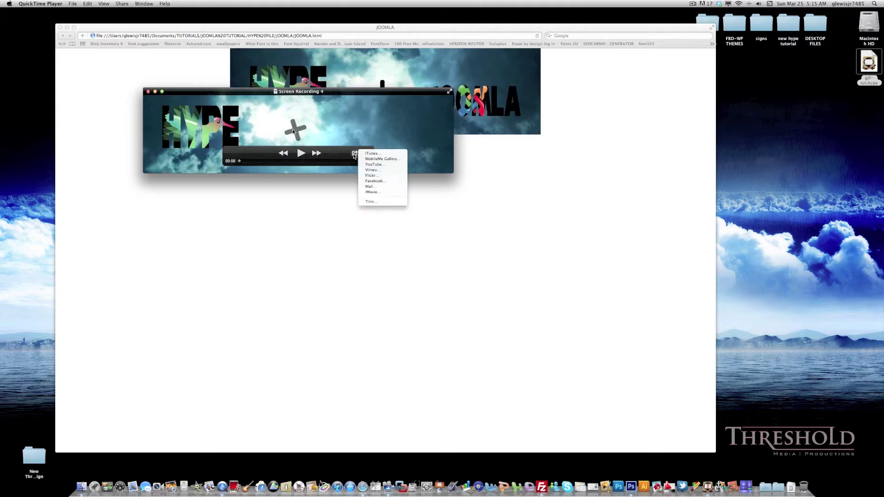
{"action": "left_click", "coordinate": [374, 202]}
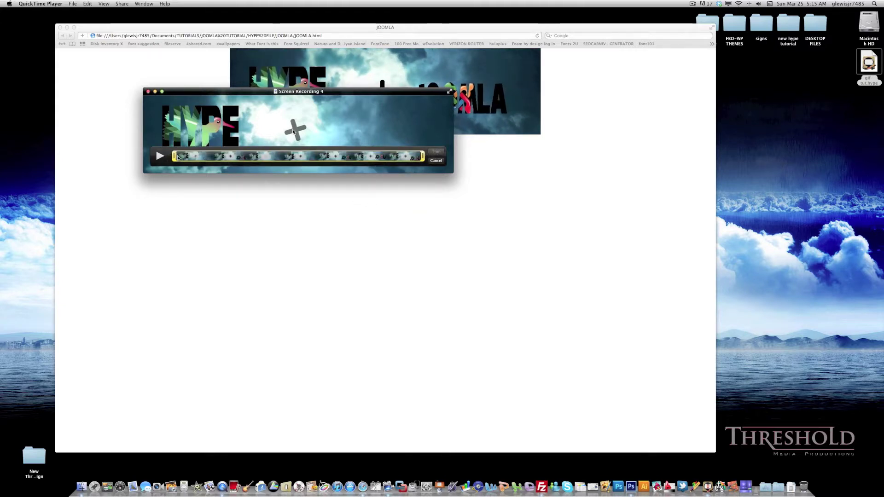
{"action": "left_click_drag", "start_coordinate": [174, 156], "coordinate": [217, 158]}
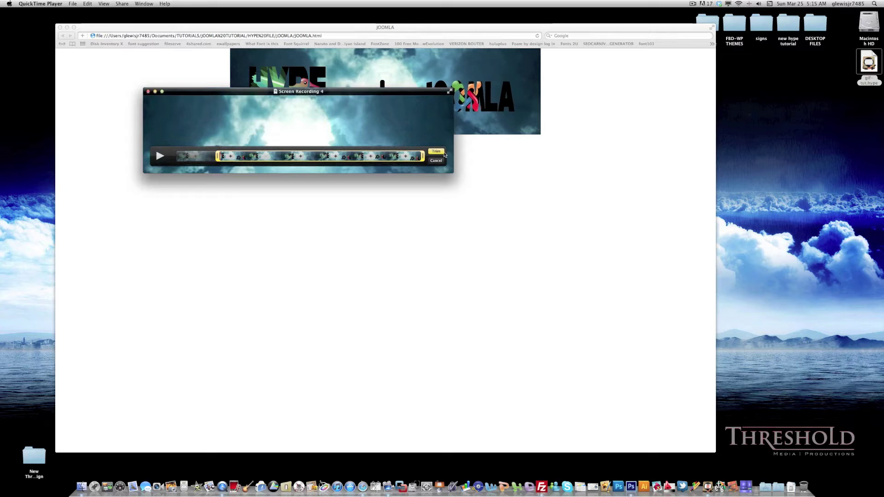
{"action": "left_click", "coordinate": [436, 153]}
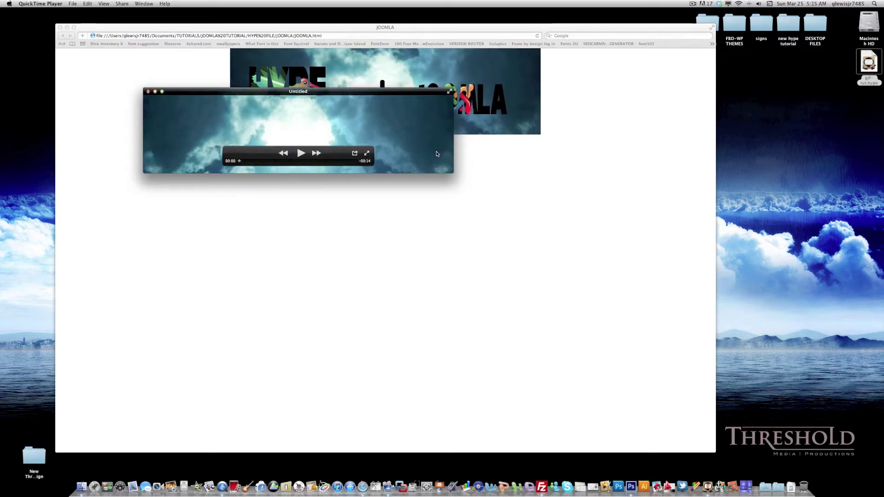
{"action": "left_click_drag", "start_coordinate": [435, 155], "coordinate": [405, 152]}
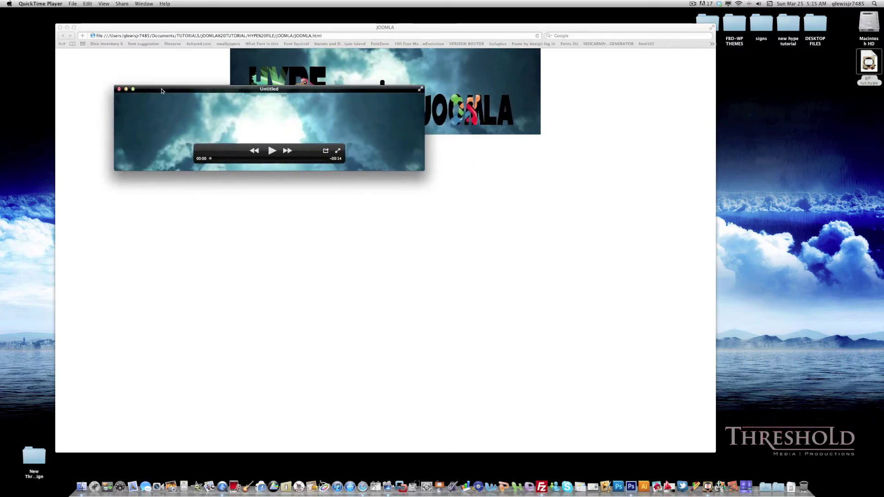
- Export the trimmed recording for web as Untitled to the Desktop with only the Cellular version, and dismiss the export progress
{"action": "left_click", "coordinate": [73, 4]}
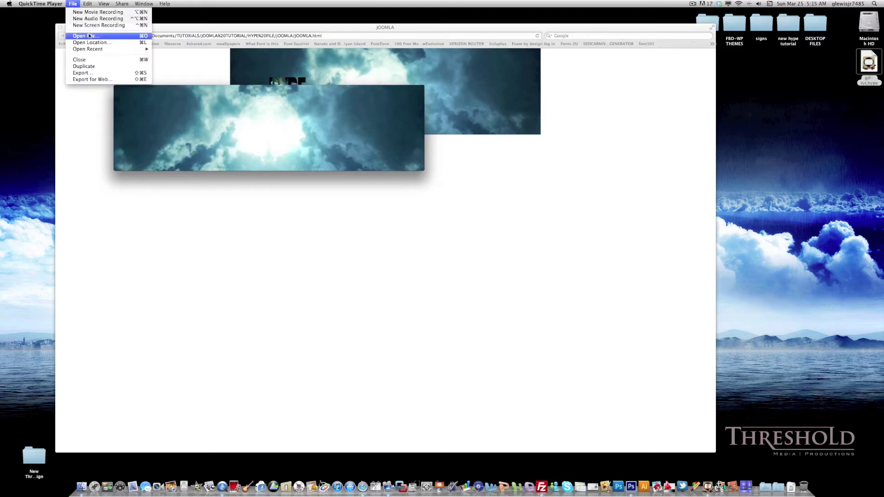
{"action": "left_click", "coordinate": [97, 79]}
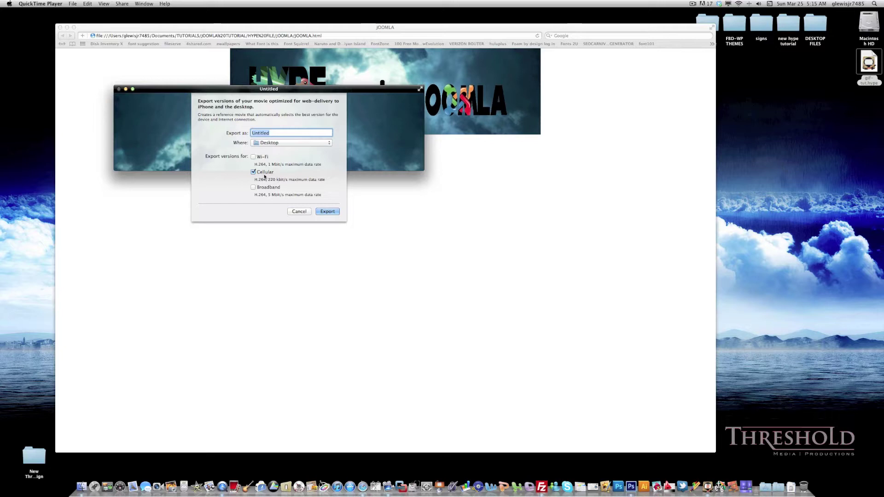
{"action": "left_click", "coordinate": [327, 212]}
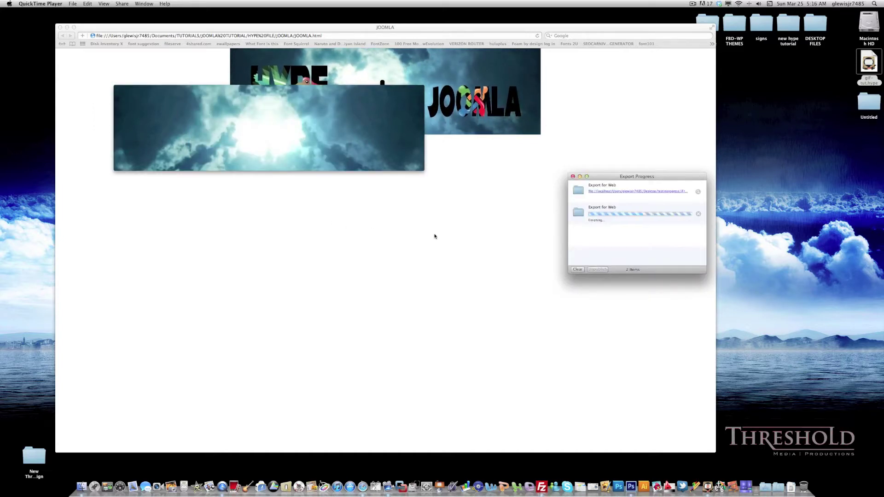
{"action": "left_click", "coordinate": [577, 270]}
{"action": "left_click", "coordinate": [573, 177]}
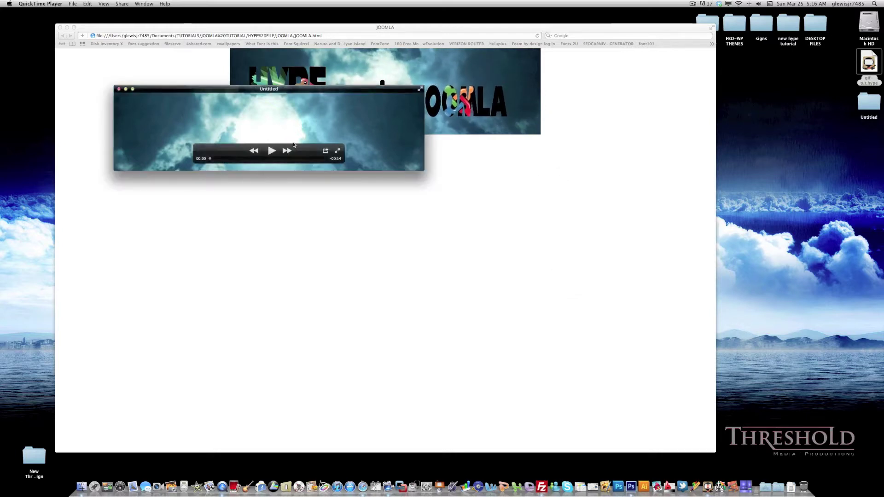
- Quit QuickTime Player and close the browser window showing the banner
{"action": "left_click", "coordinate": [40, 4]}
{"action": "left_click", "coordinate": [40, 56]}
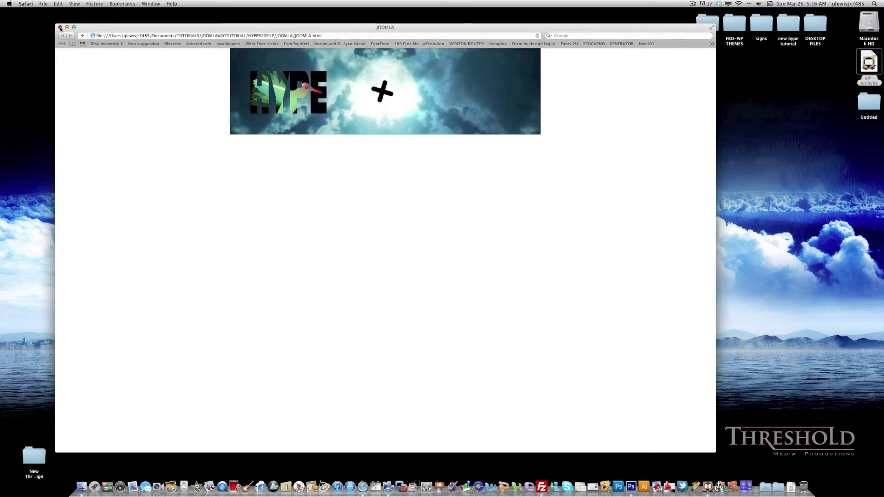
{"action": "left_click", "coordinate": [60, 28]}
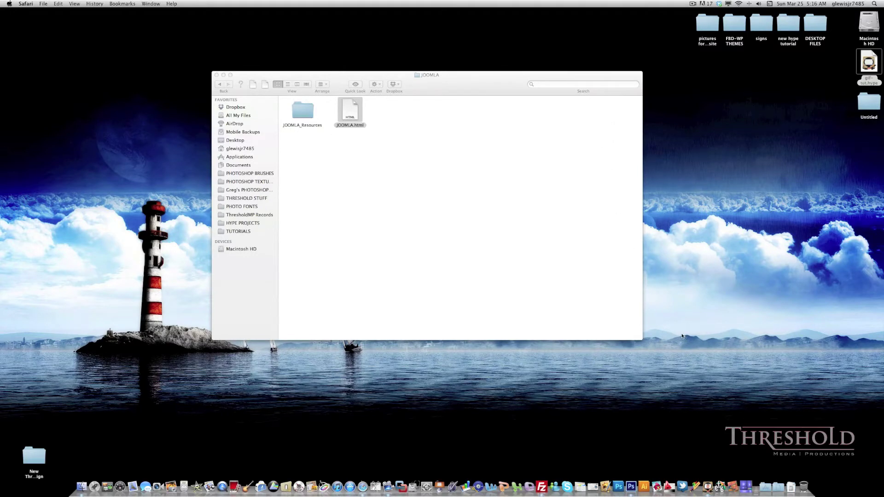
- Switch to Photoshop and start importing Video Frames to Layers
{"action": "left_click", "coordinate": [631, 487]}
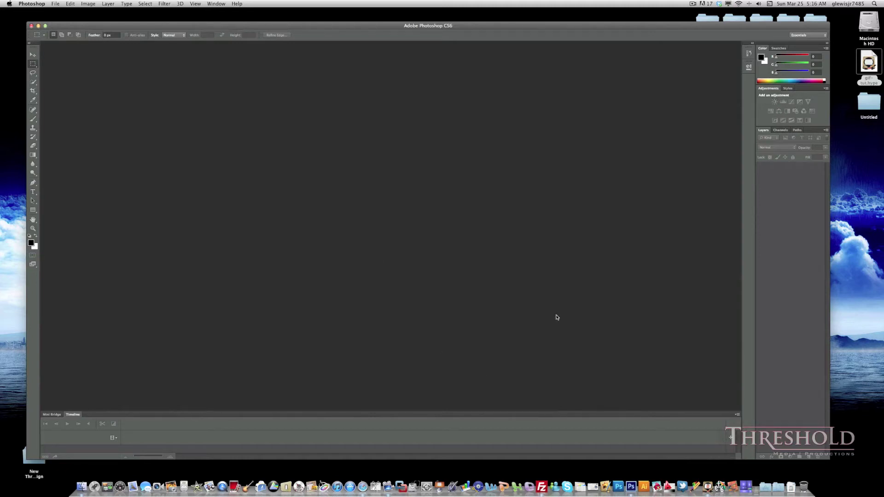
{"action": "left_click_drag", "start_coordinate": [406, 27], "coordinate": [390, 19]}
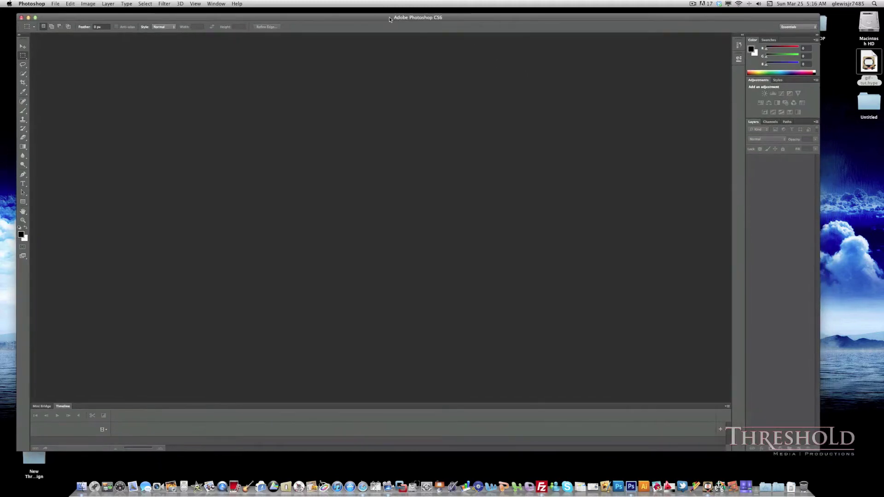
{"action": "left_click", "coordinate": [54, 4]}
{"action": "mouse_move", "coordinate": [70, 132]}
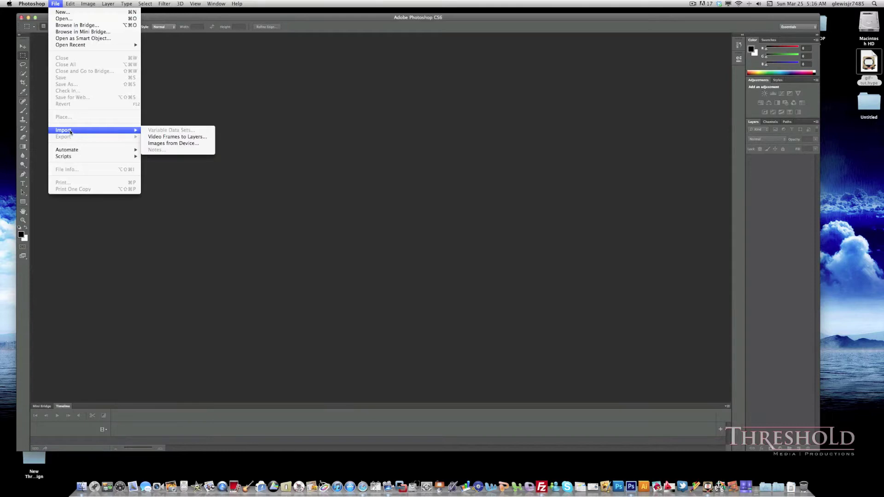
{"action": "left_click", "coordinate": [179, 138]}
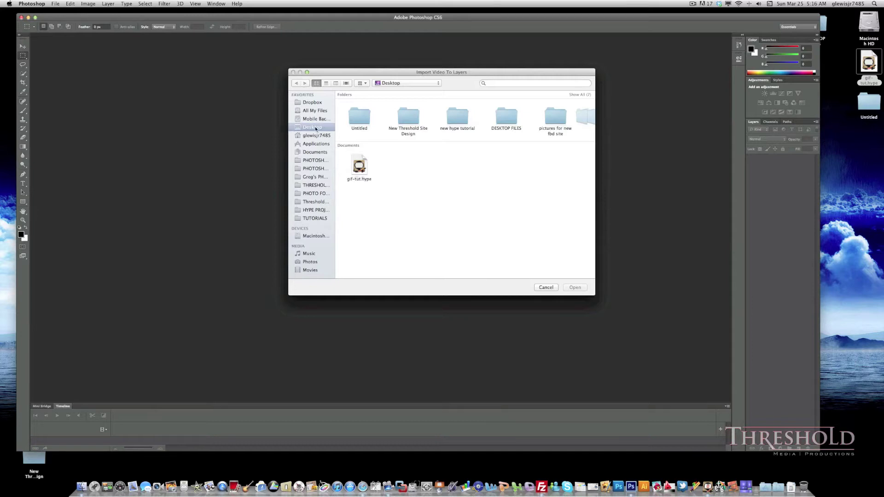
- Browse to the Resources folder inside the Desktop's Untitled folder and select Untitled.mov
{"action": "left_click", "coordinate": [355, 120]}
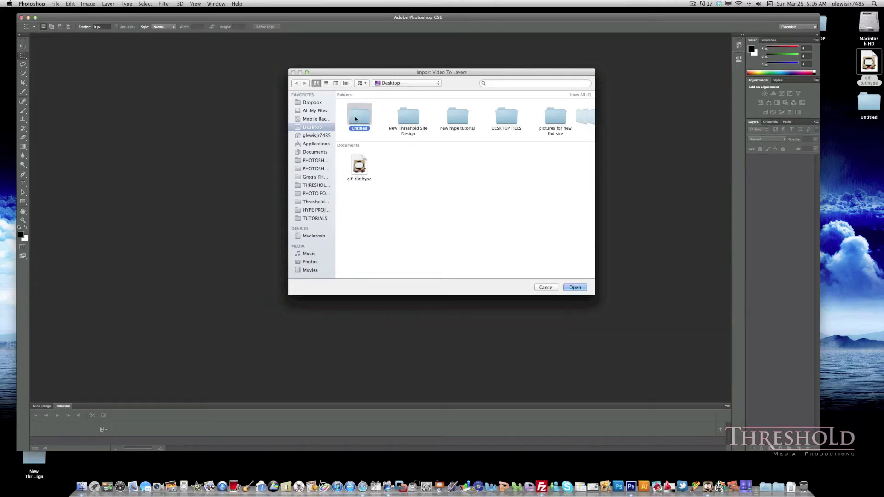
{"action": "double_click", "coordinate": [355, 119]}
{"action": "double_click", "coordinate": [445, 108]}
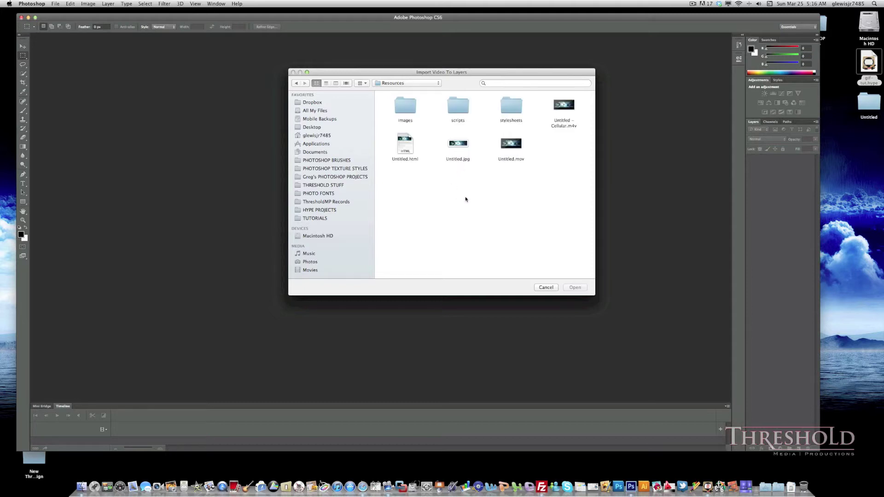
{"action": "left_click", "coordinate": [505, 160]}
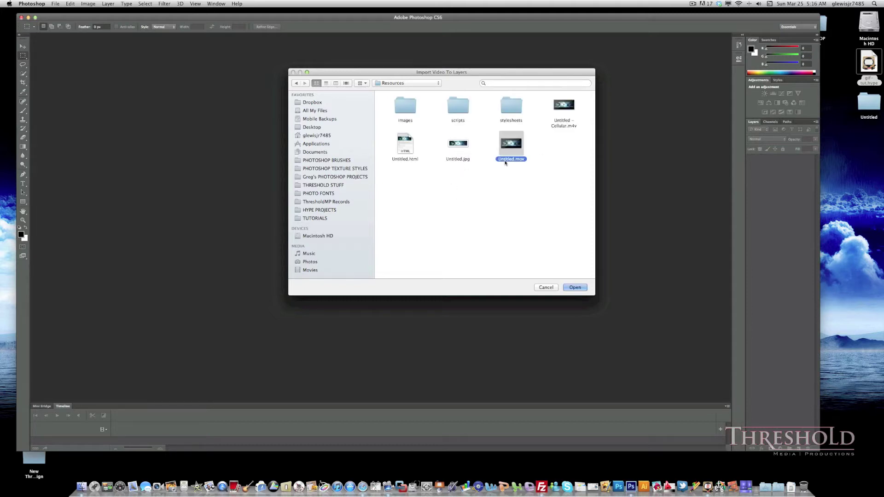
- Check the file info of Untitled.mov in the Finder's Untitled/Resources folder, then close the info and folder windows
{"action": "double_click", "coordinate": [869, 116]}
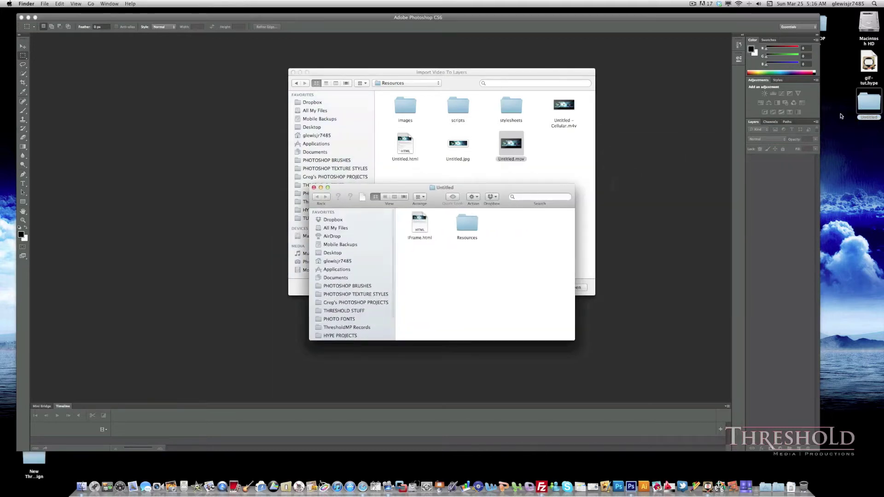
{"action": "double_click", "coordinate": [463, 218]}
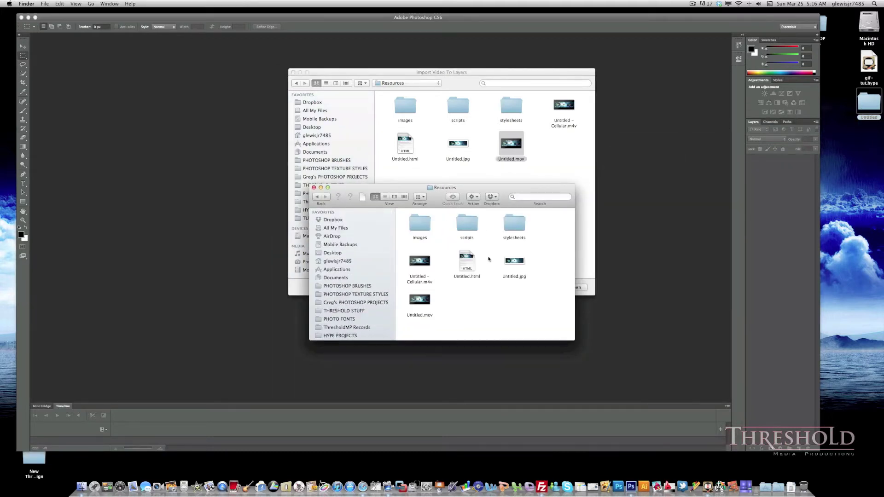
{"action": "right_click", "coordinate": [425, 308]}
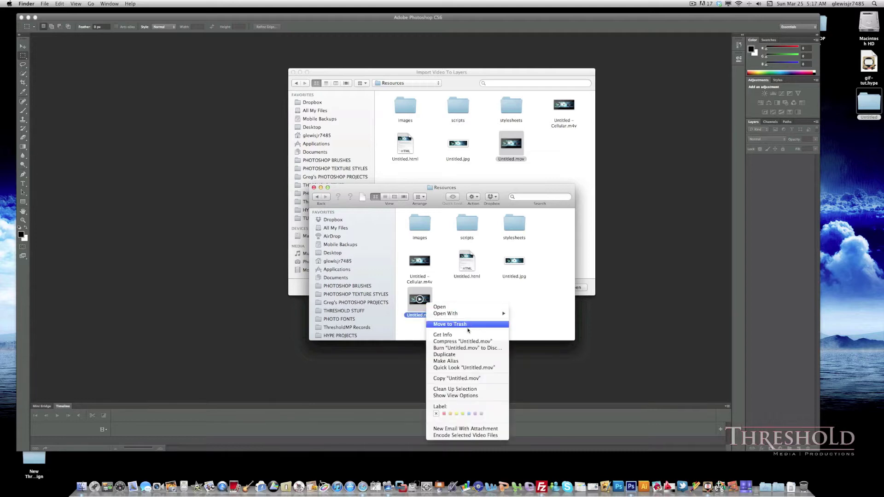
{"action": "left_click", "coordinate": [460, 336]}
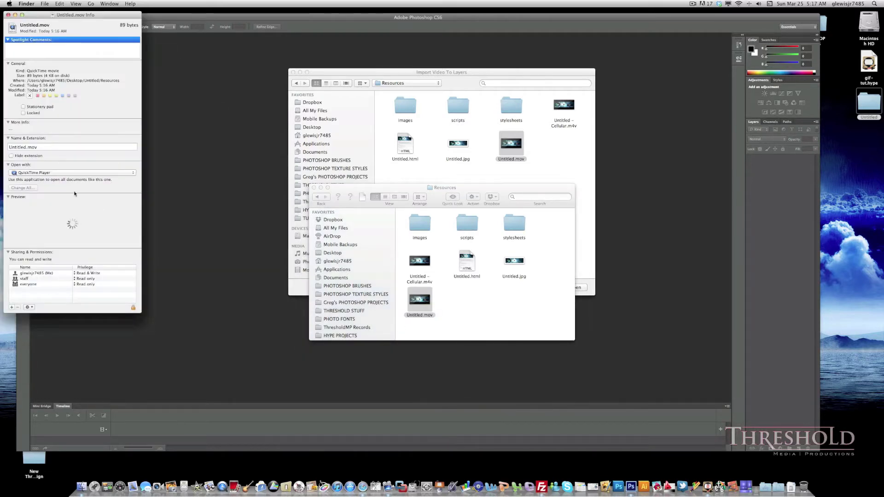
{"action": "left_click", "coordinate": [9, 16]}
{"action": "left_click", "coordinate": [314, 188]}
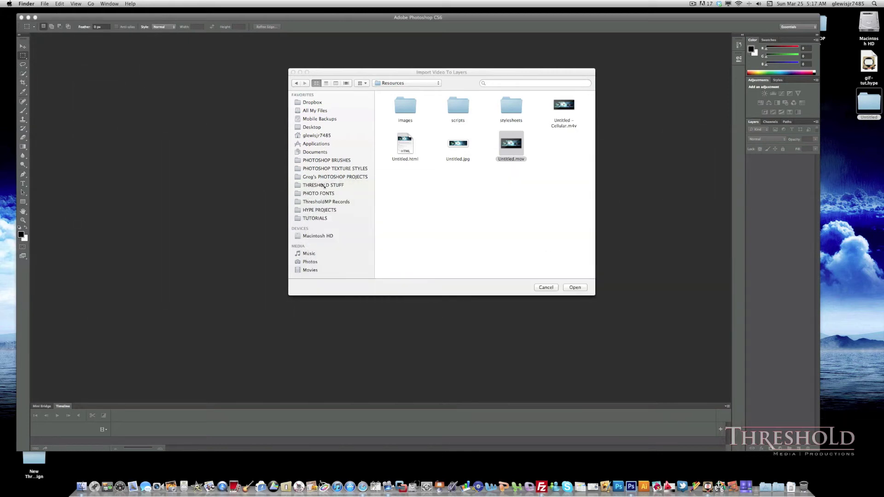
- Import Untitled.mov from beginning to end as a frame animation, and play the resulting frames to check them
{"action": "left_click", "coordinate": [501, 150]}
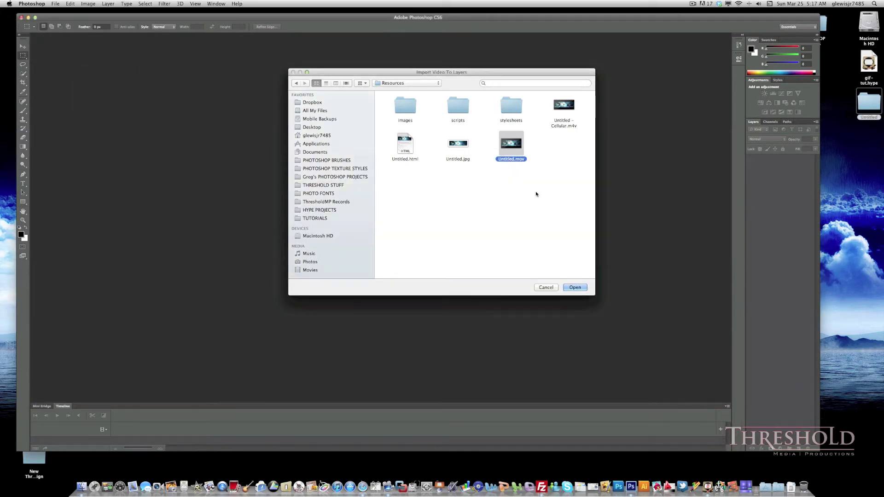
{"action": "left_click", "coordinate": [575, 287]}
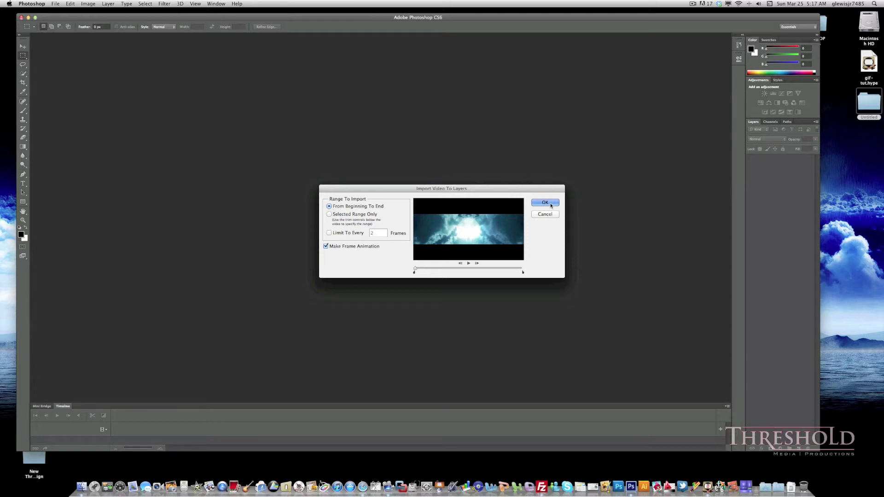
{"action": "left_click", "coordinate": [545, 202]}
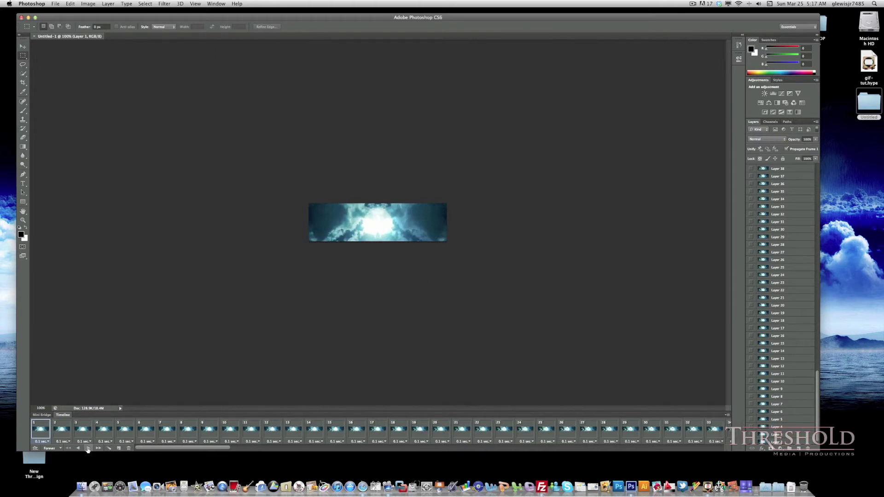
{"action": "left_click", "coordinate": [88, 449]}
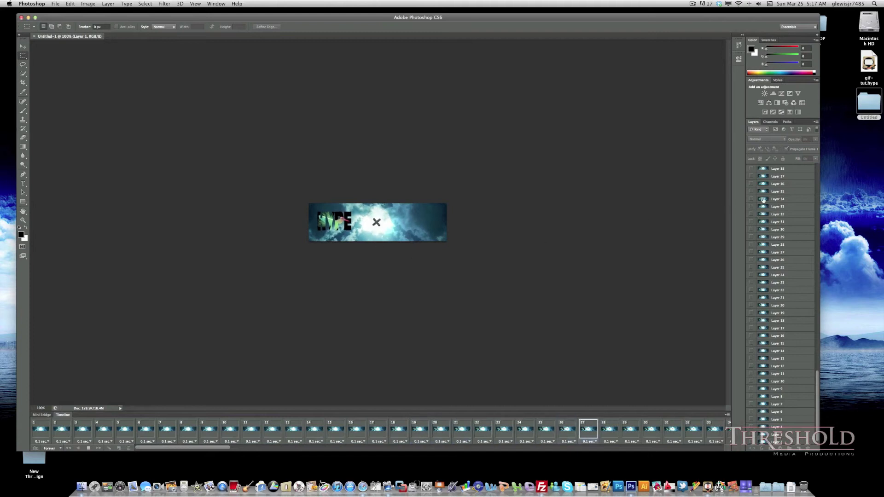
{"action": "left_click", "coordinate": [90, 450]}
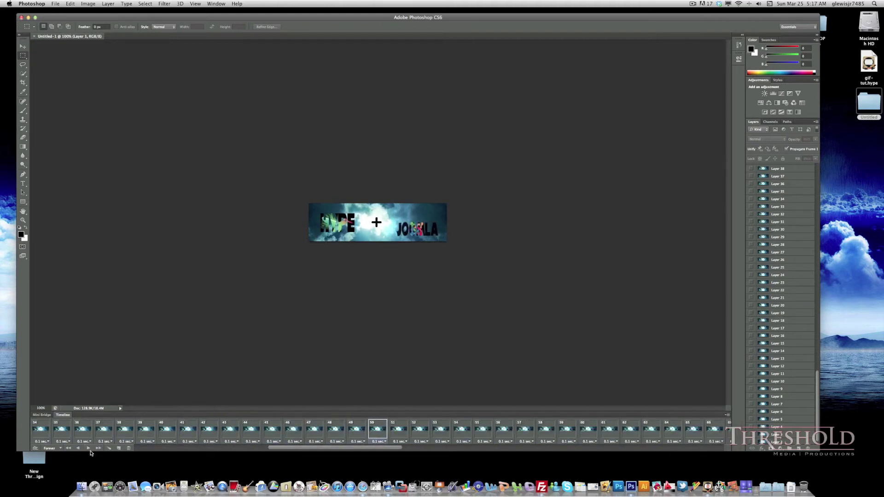
- Save the animation for the web as a GIF named gif-test.gif on the Desktop
{"action": "left_click", "coordinate": [56, 4]}
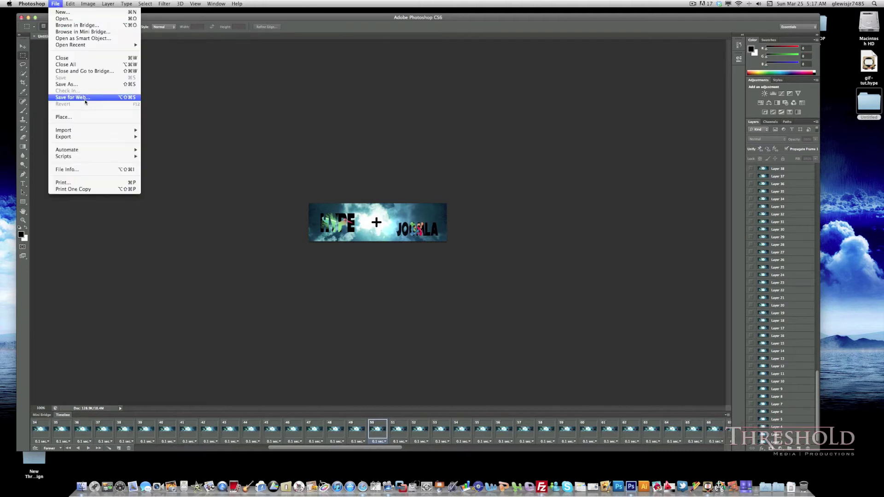
{"action": "left_click", "coordinate": [85, 99]}
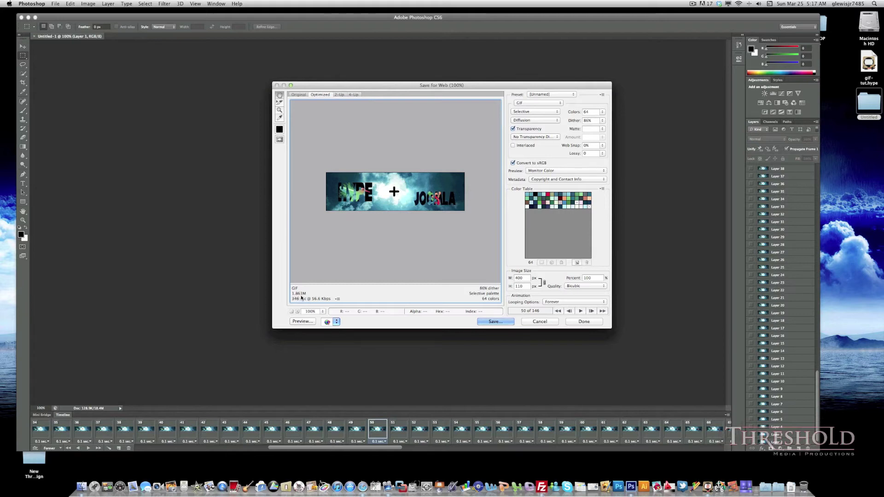
{"action": "left_click", "coordinate": [489, 322]}
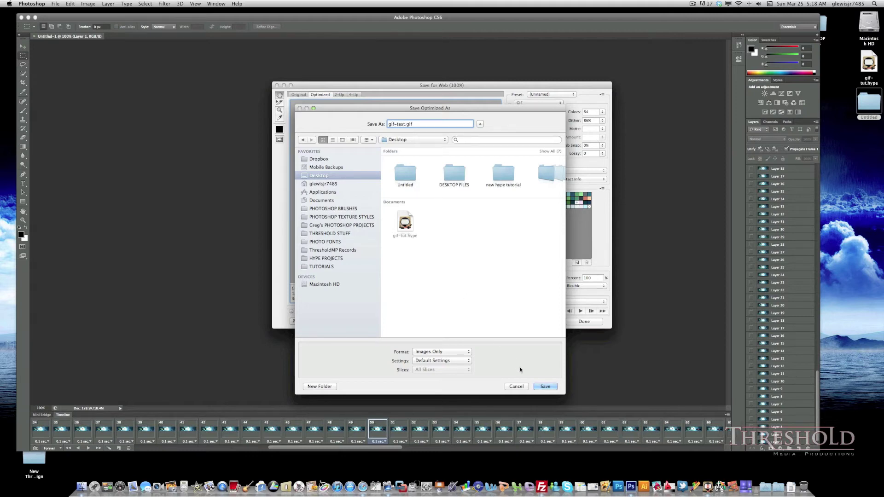
{"action": "left_click", "coordinate": [545, 386]}
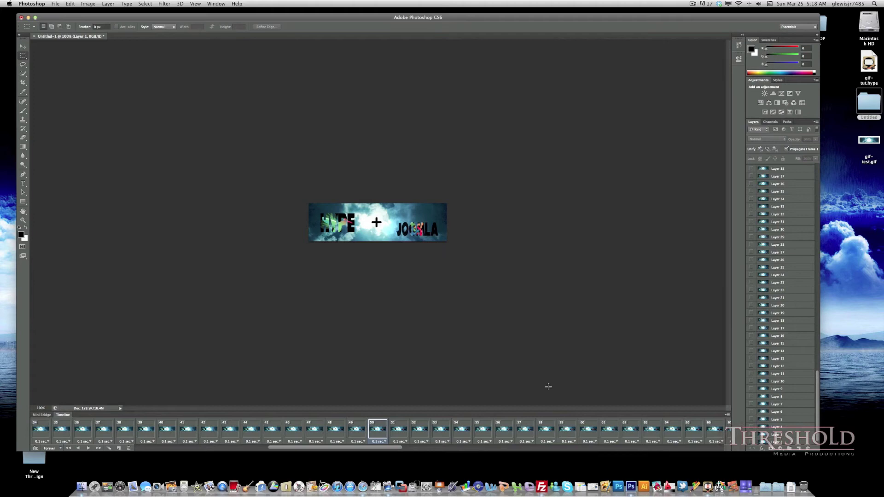
- Switch to Hype, close the HYPE WITH JOOMLA document, and place gif-test.gif enlarged between the WELCOME scene's logo and navigation links
{"action": "key", "text": "super+h"}
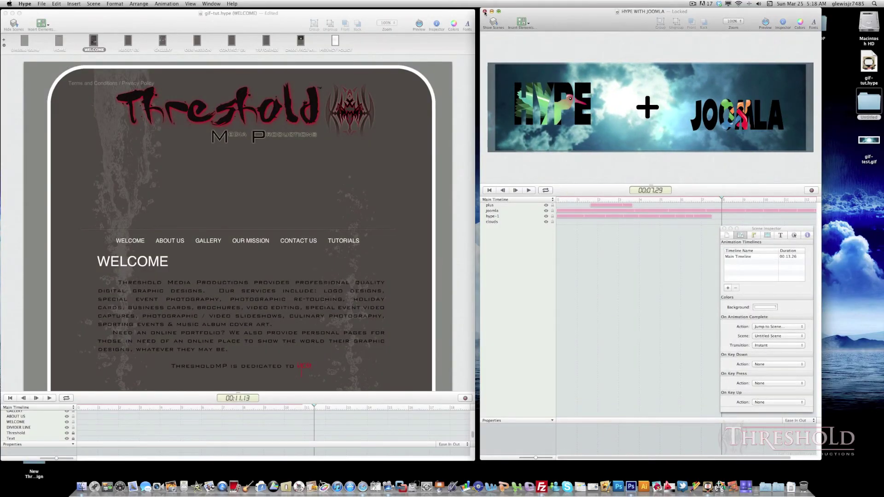
{"action": "key", "text": "super+w"}
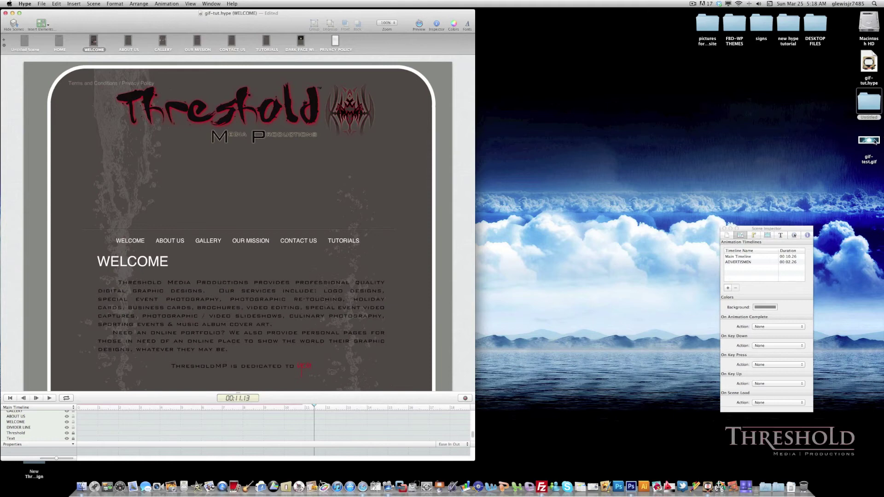
{"action": "left_click_drag", "start_coordinate": [871, 142], "coordinate": [181, 169]}
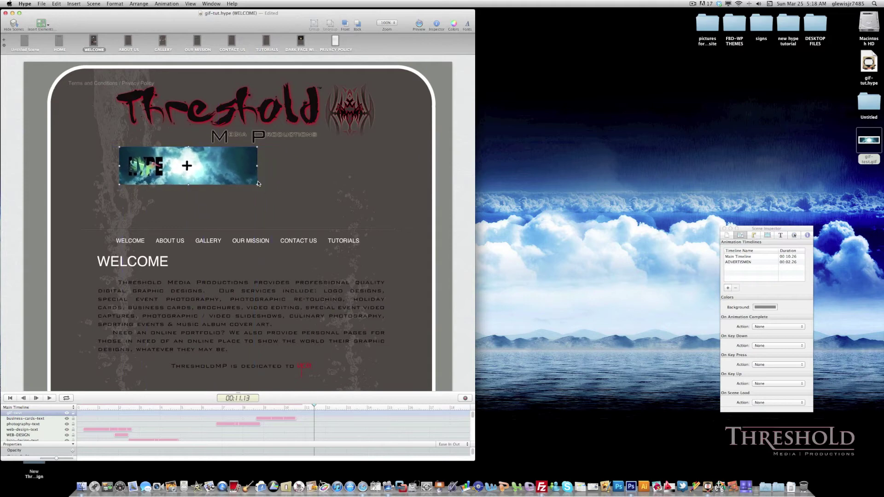
{"action": "left_click_drag", "start_coordinate": [259, 187], "coordinate": [397, 221]}
{"action": "left_click_drag", "start_coordinate": [325, 203], "coordinate": [314, 202]}
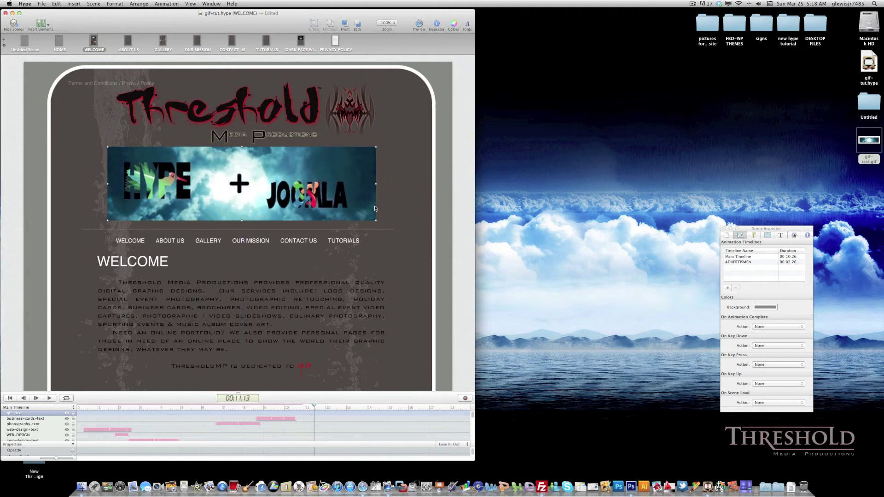
- Export the document as an HTML5 folder named gif-tut on the Desktop, including the .html file and an enclosing folder
{"action": "left_click", "coordinate": [33, 3]}
{"action": "mouse_move", "coordinate": [41, 3]}
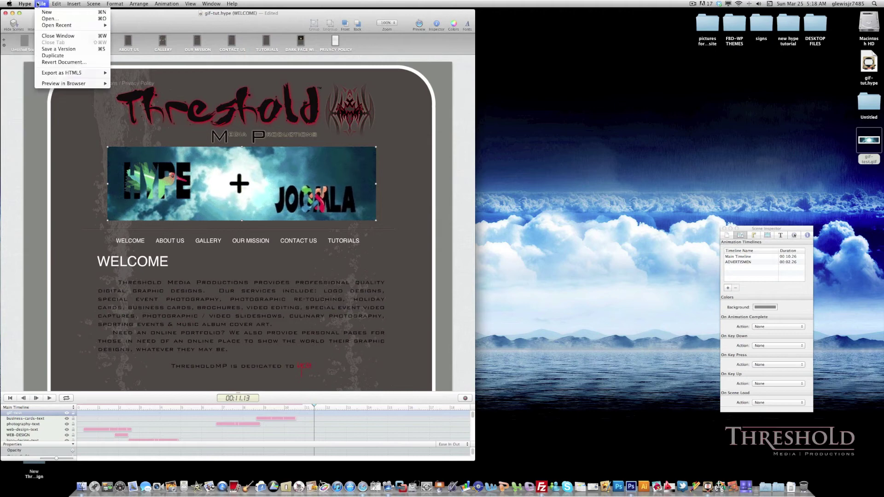
{"action": "mouse_move", "coordinate": [59, 73]}
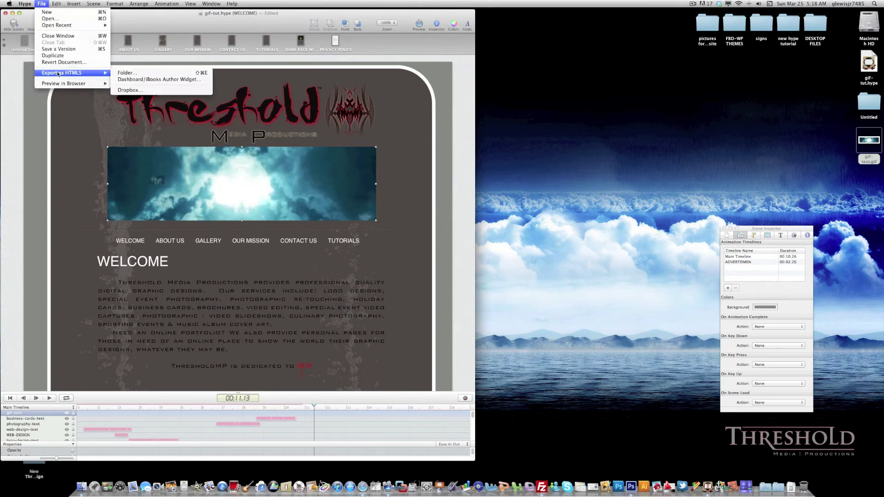
{"action": "left_click", "coordinate": [127, 73]}
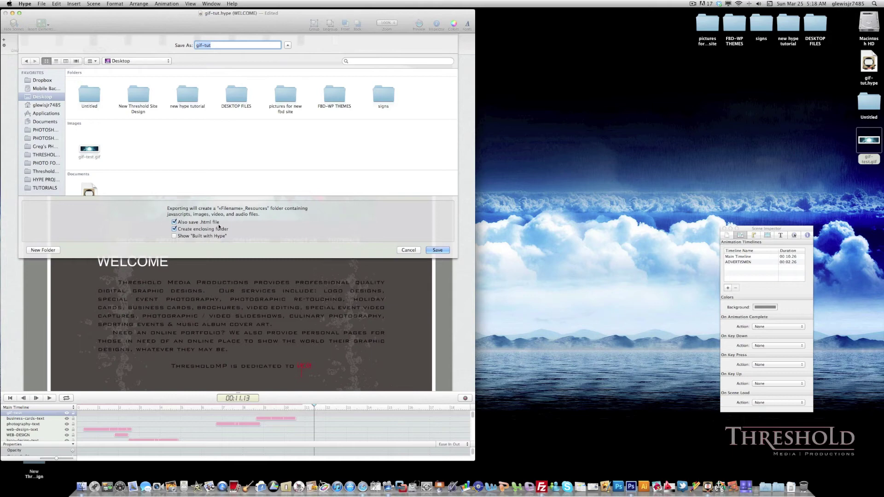
{"action": "left_click", "coordinate": [438, 250]}
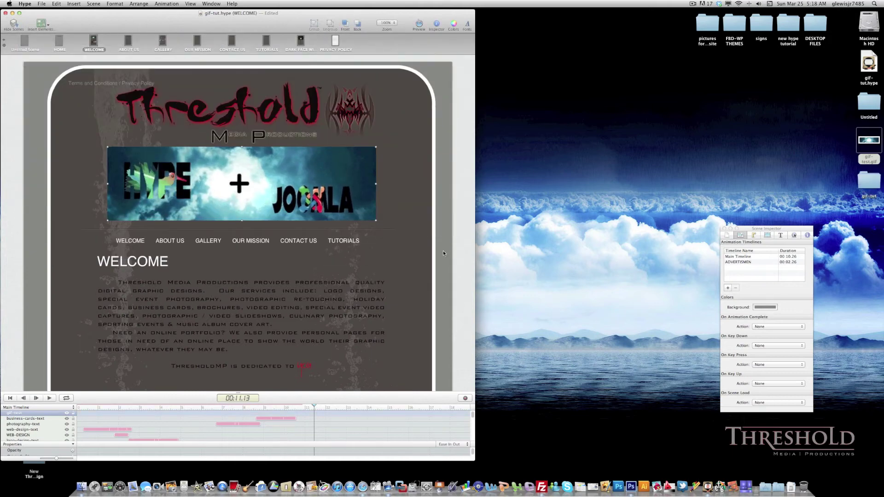
- Switch to FileZilla, connect to the recently used thresholdmp.com server and upload the Desktop's gif-tut folder into its hype directory
{"action": "left_click", "coordinate": [542, 487]}
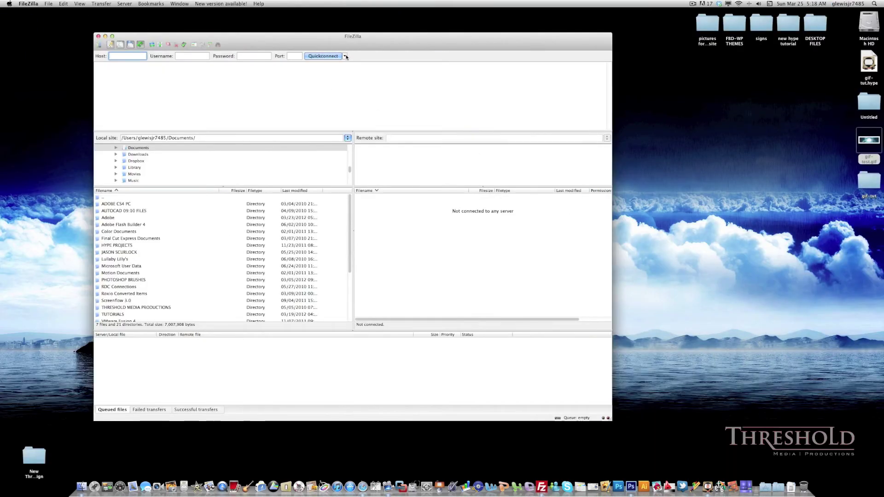
{"action": "left_click", "coordinate": [345, 56]}
{"action": "left_click", "coordinate": [396, 107]}
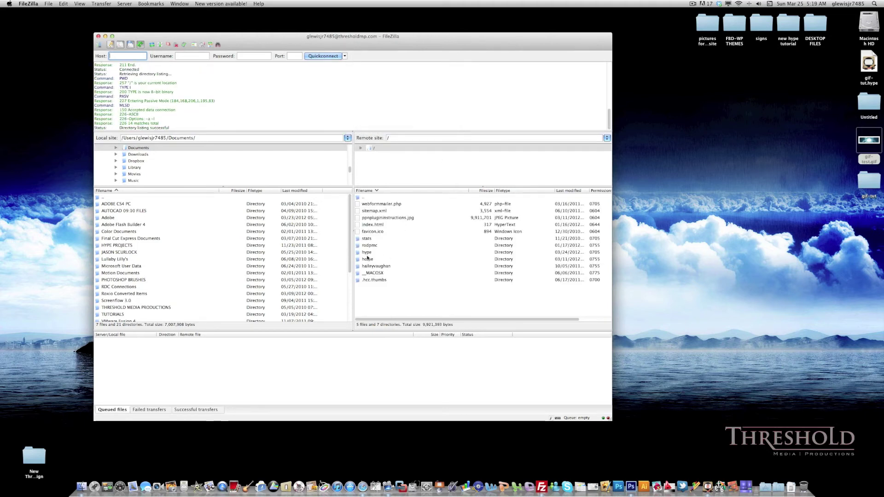
{"action": "double_click", "coordinate": [366, 252]}
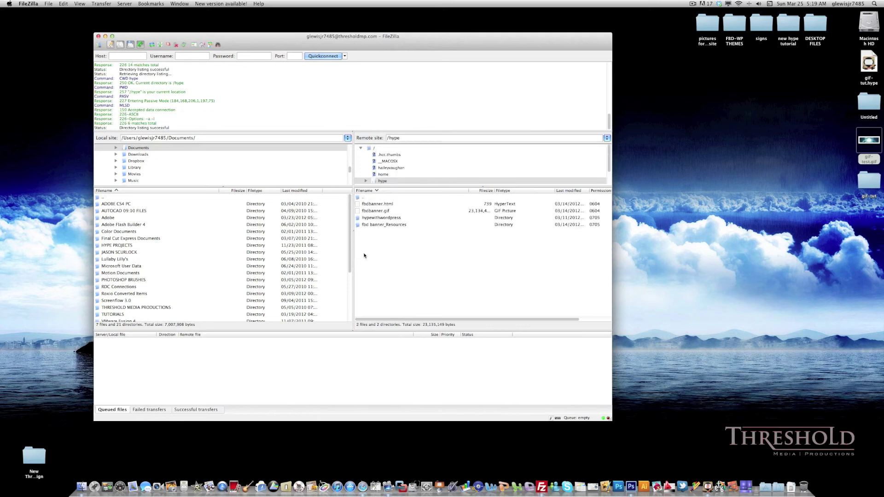
{"action": "left_click_drag", "start_coordinate": [869, 180], "coordinate": [407, 258]}
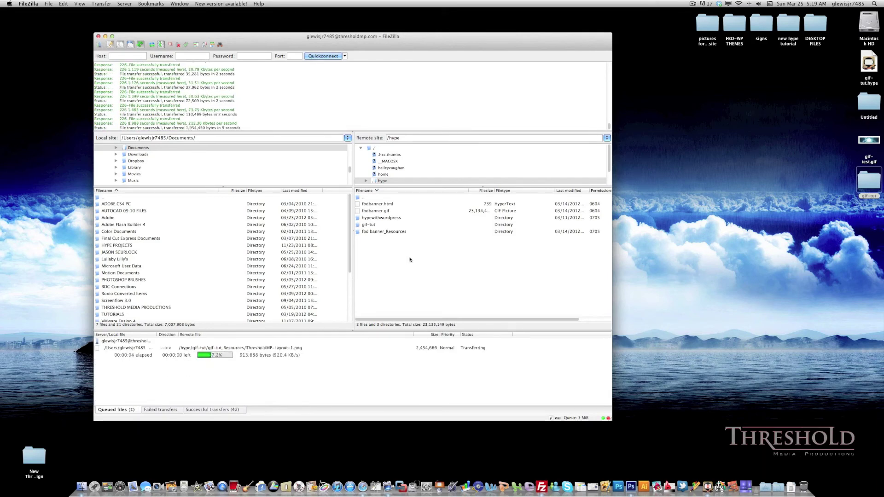
- Check the exported file names inside the Desktop's gif-tut folder, then close its Finder window
{"action": "left_click", "coordinate": [870, 186]}
{"action": "double_click", "coordinate": [870, 187]}
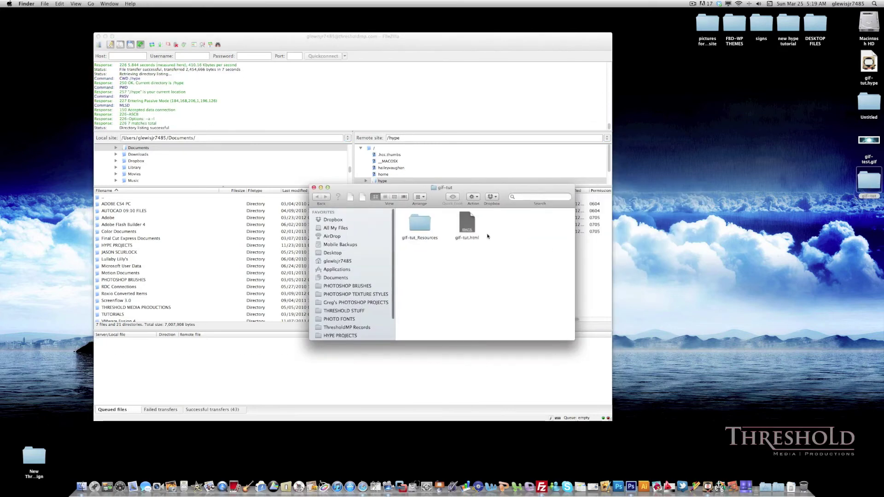
{"action": "left_click", "coordinate": [314, 188]}
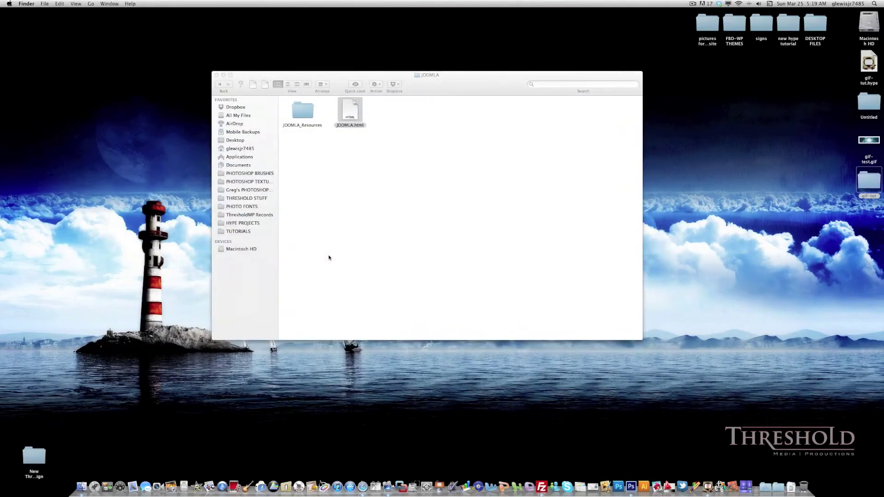
- Switch to Safari and load the uploaded page at thresholdmp.com/hype/gif-tut/gif-tut.html
{"action": "left_click", "coordinate": [363, 486]}
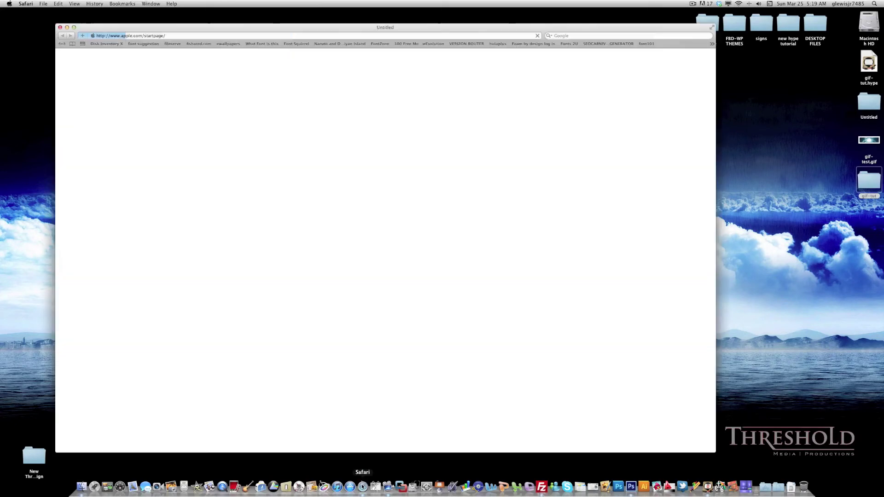
{"action": "key", "text": "super+l"}
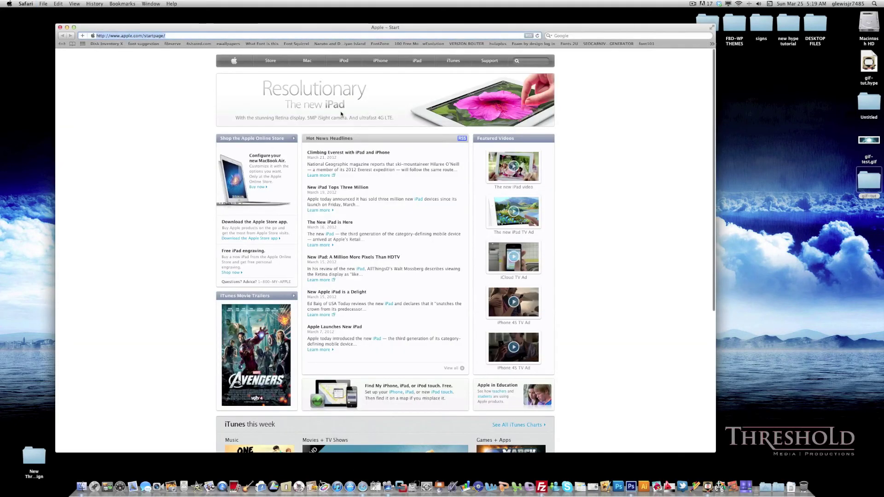
{"action": "type", "text": "thresholdmpc."}
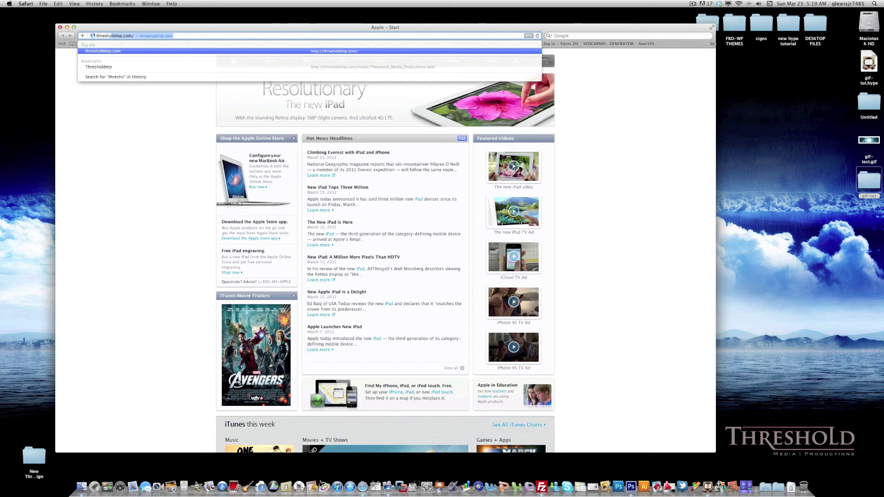
{"action": "key", "text": "BackSpace"}
{"action": "key", "text": "BackSpace"}
{"action": "type", "text": ".com/"}
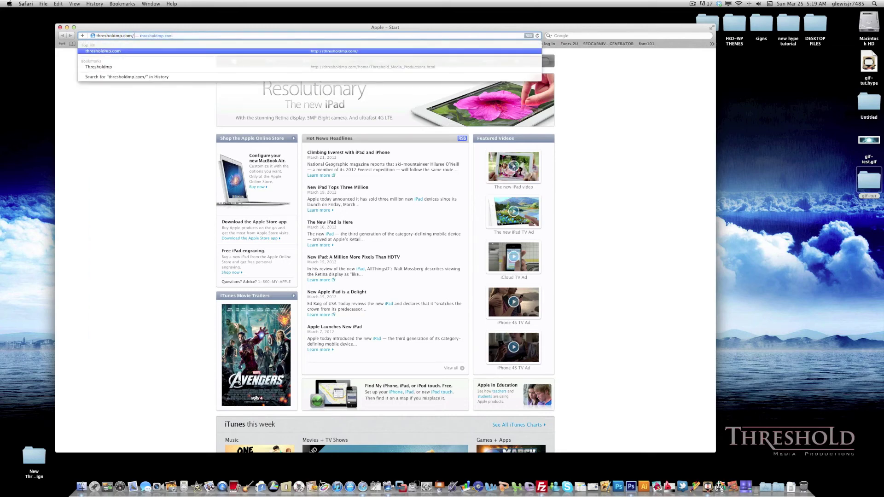
{"action": "type", "text": "hype/h"}
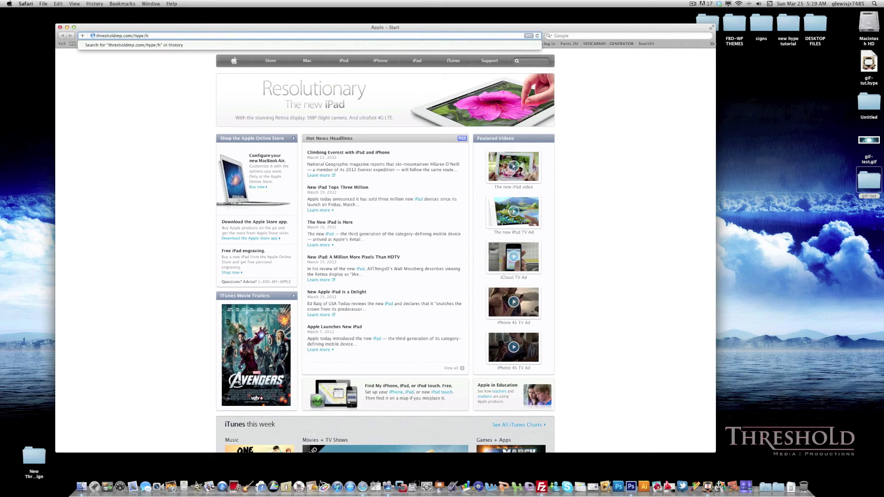
{"action": "key", "text": "BackSpace"}
{"action": "type", "text": "gif-tut/gif-tut.th"}
{"action": "key", "text": "Return"}
{"action": "type", "text": "ml"}
{"action": "key", "text": "Return"}
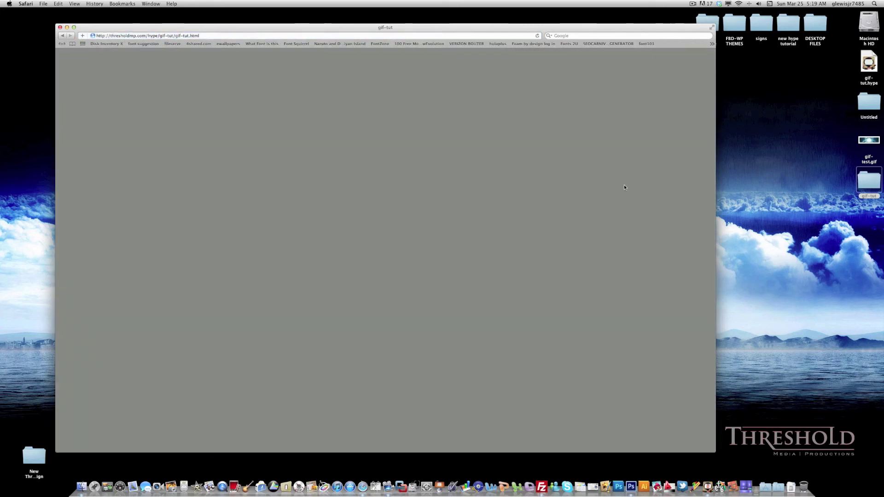